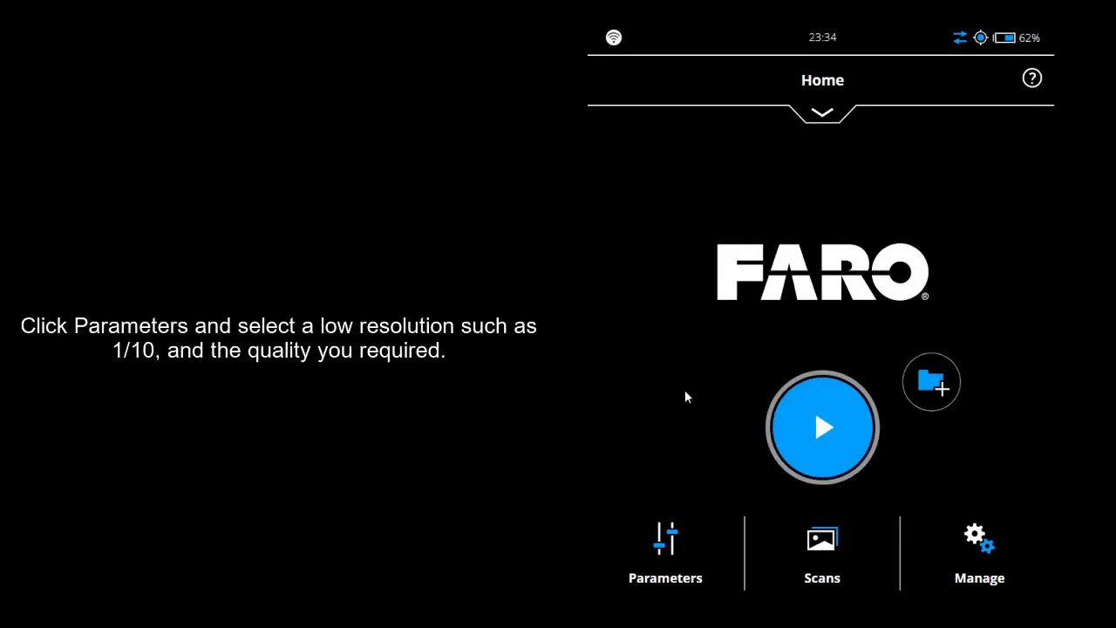
# Step: Run a full scan at 1/10 resolution and 4x quality, then show its Scan Group panorama
pyautogui.click(668, 542)
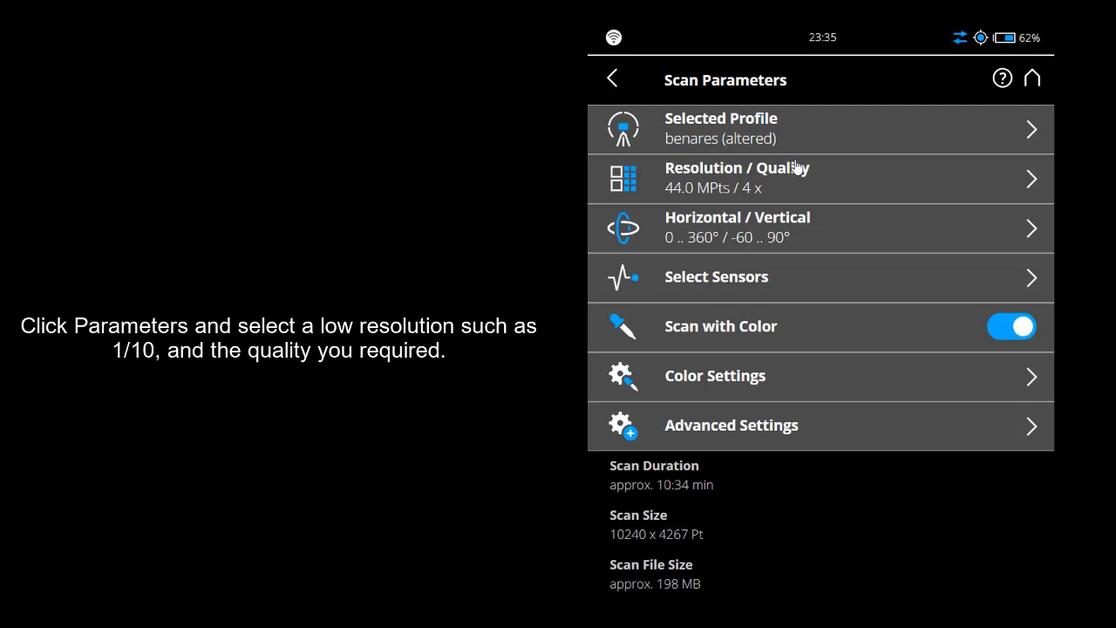
pyautogui.click(797, 187)
pyautogui.click(634, 409)
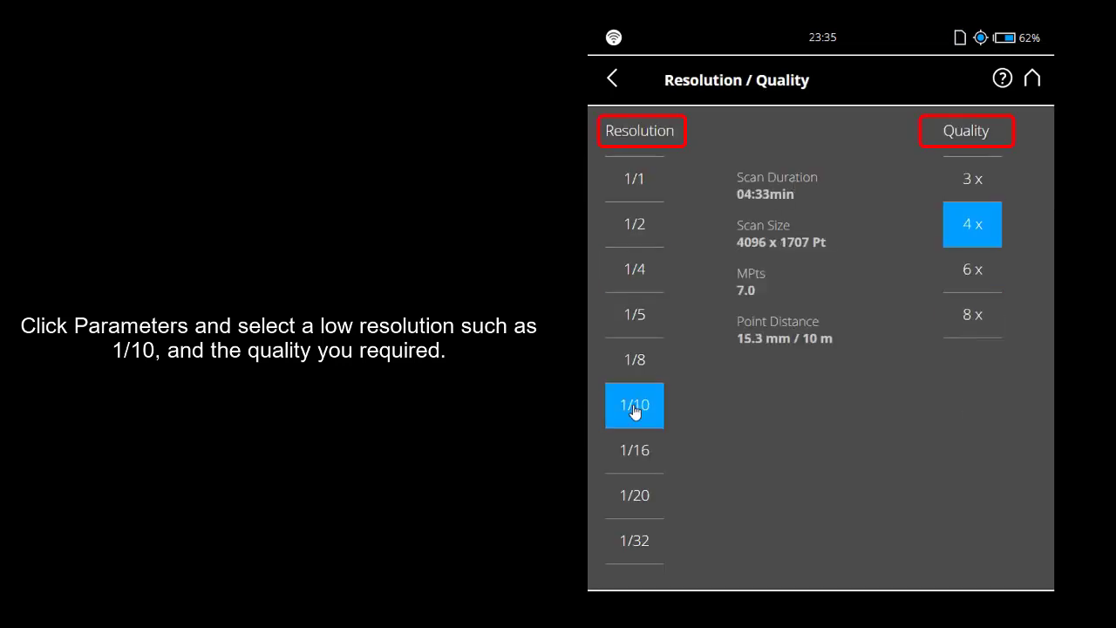
pyautogui.click(611, 77)
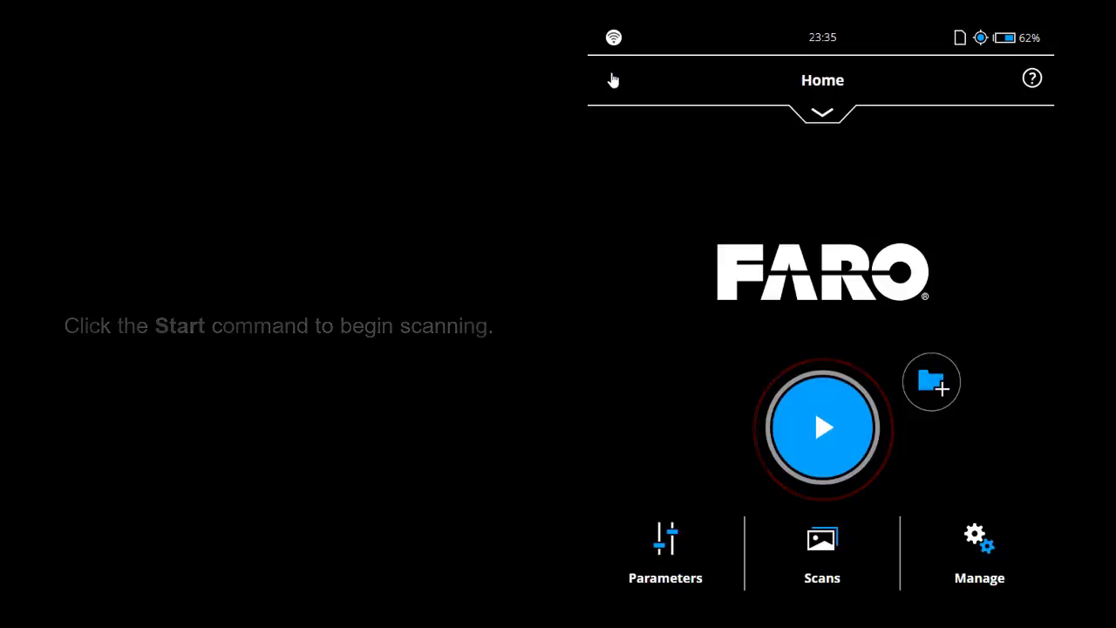
pyautogui.click(823, 428)
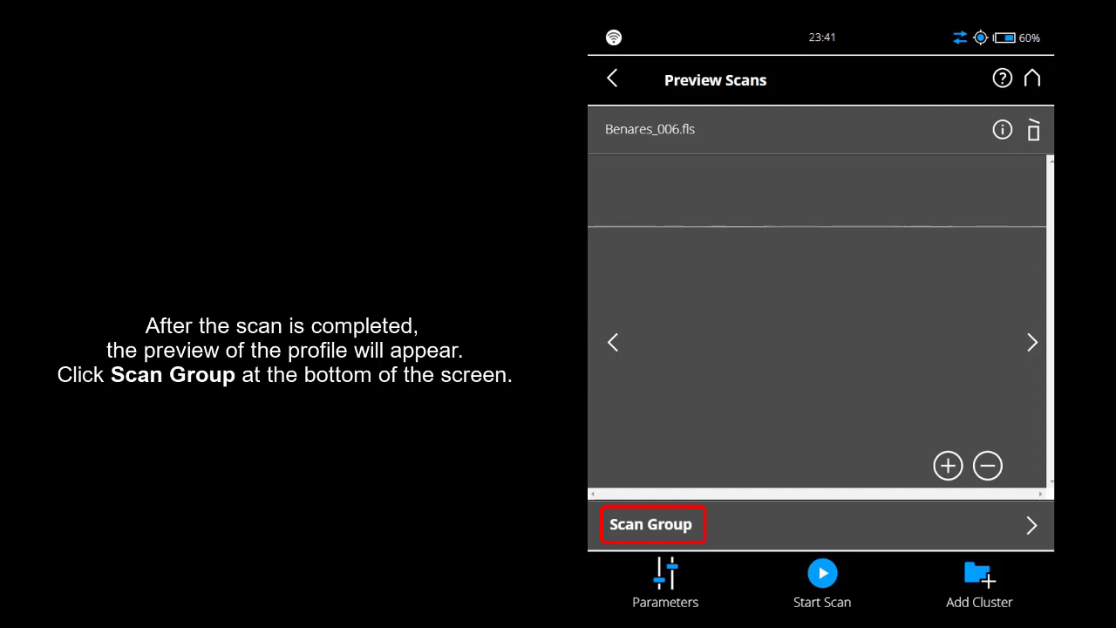
pyautogui.click(674, 529)
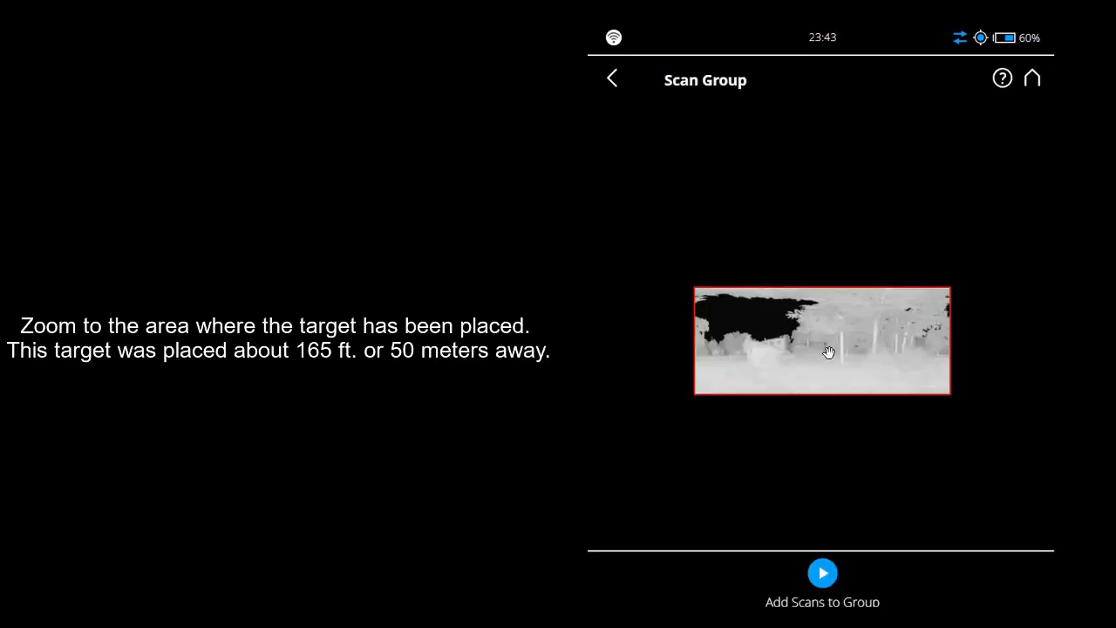
# Step: Zoom the panorama onto the target and mark two detail-scan areas over it
pyautogui.scroll(3, 829, 353)
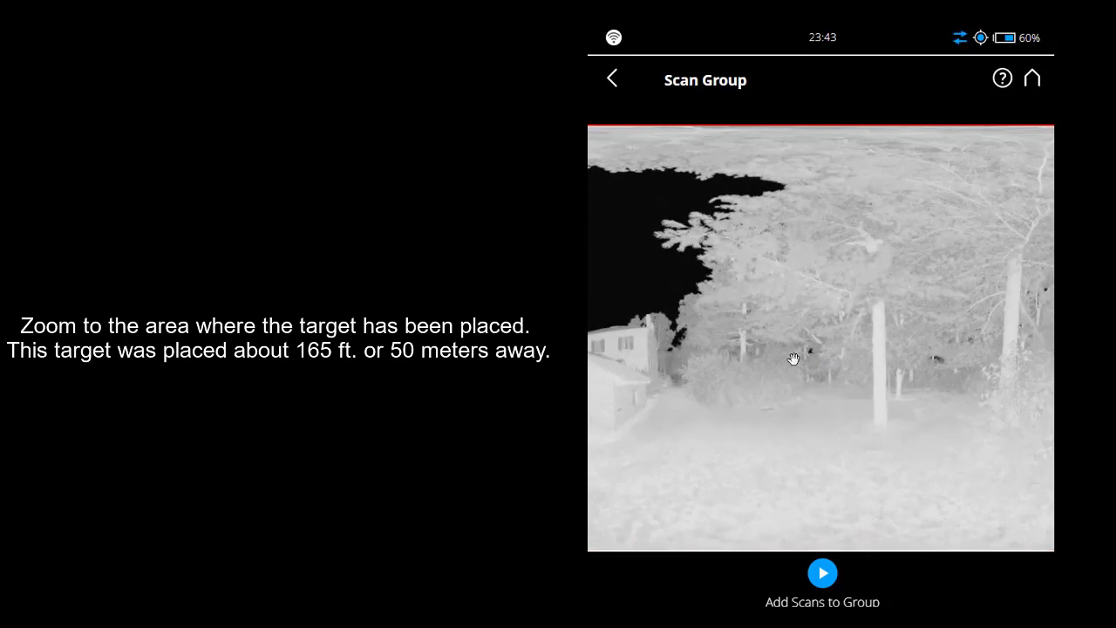
pyautogui.moveTo(793, 357)
pyautogui.mouseDown()
pyautogui.moveTo(857, 343)
pyautogui.moveTo(824, 379)
pyautogui.mouseUp()
pyautogui.scroll(2, 823, 379)
pyautogui.scroll(2, 865, 379)
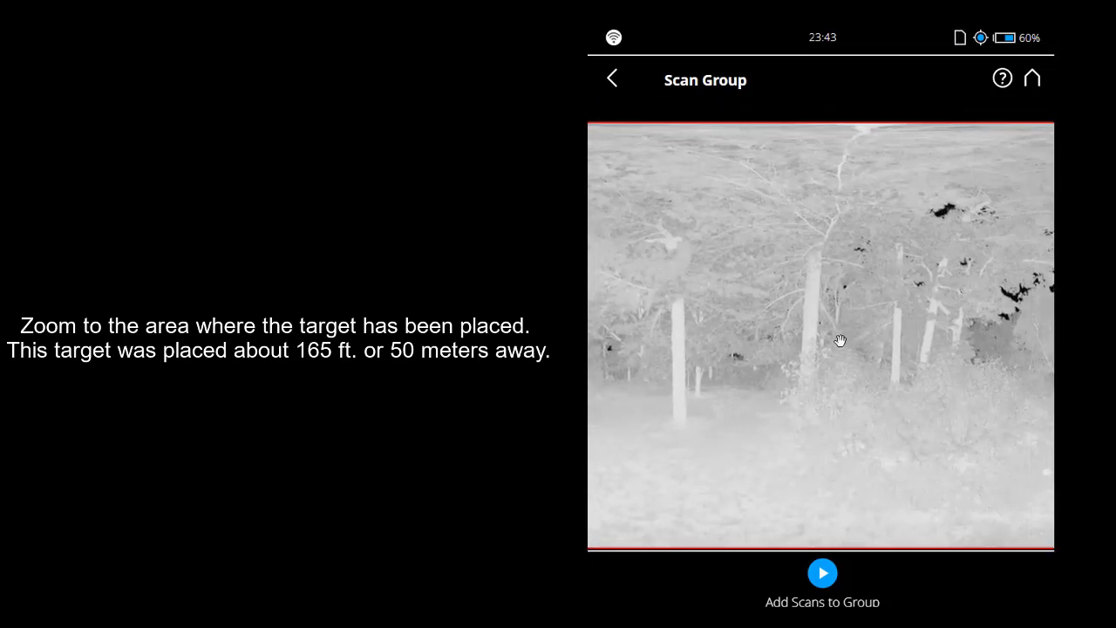
pyautogui.scroll(-3, 840, 339)
pyautogui.scroll(4, 885, 314)
pyautogui.scroll(2, 771, 374)
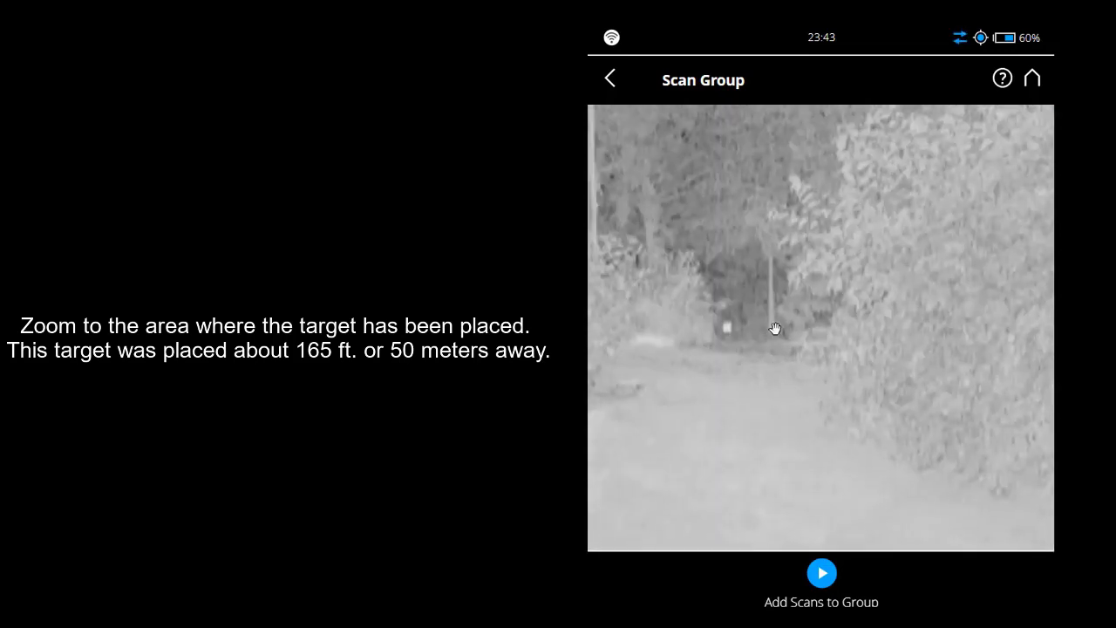
pyautogui.click(775, 329)
pyautogui.click(792, 273)
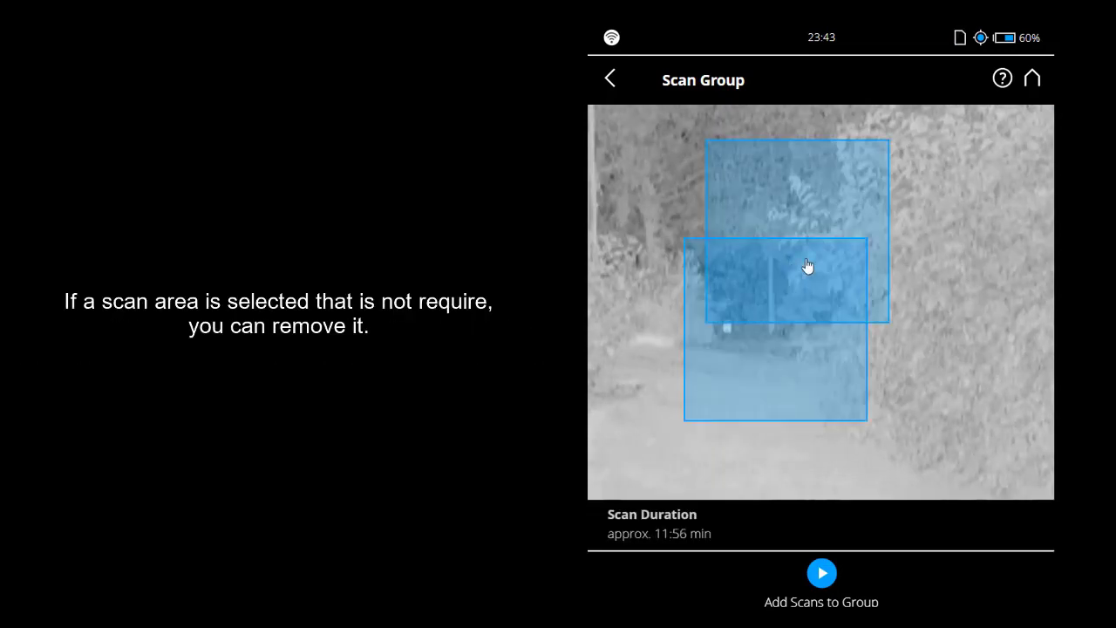
# Step: Remove the extra upper area, size the remaining one to 6°×6°, and add a 6°×6° area on a second target
pyautogui.click(817, 193)
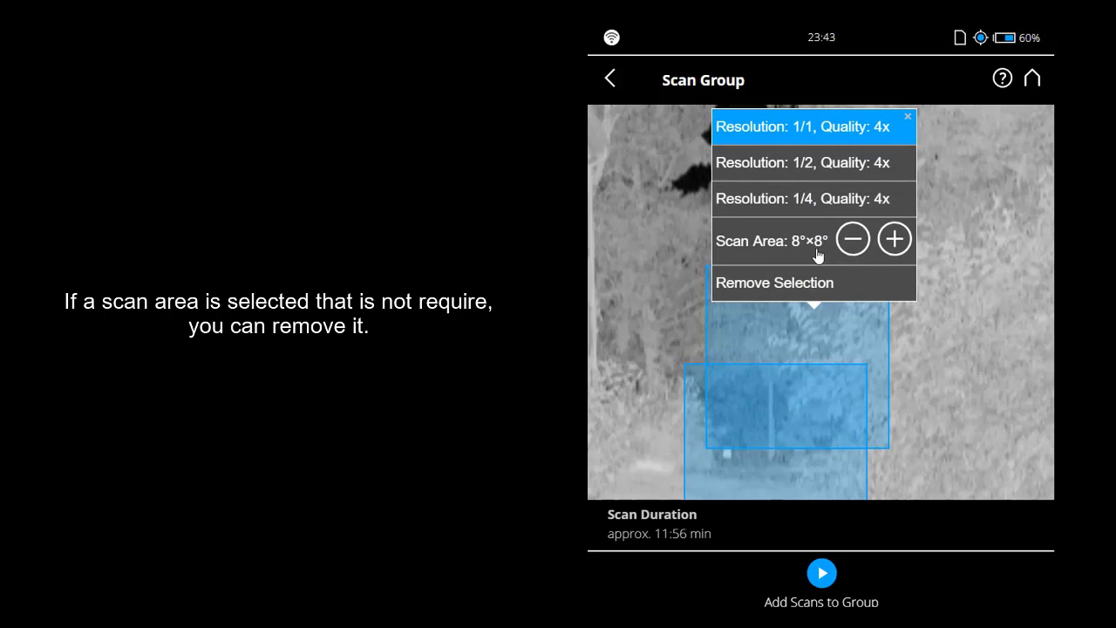
pyautogui.click(811, 284)
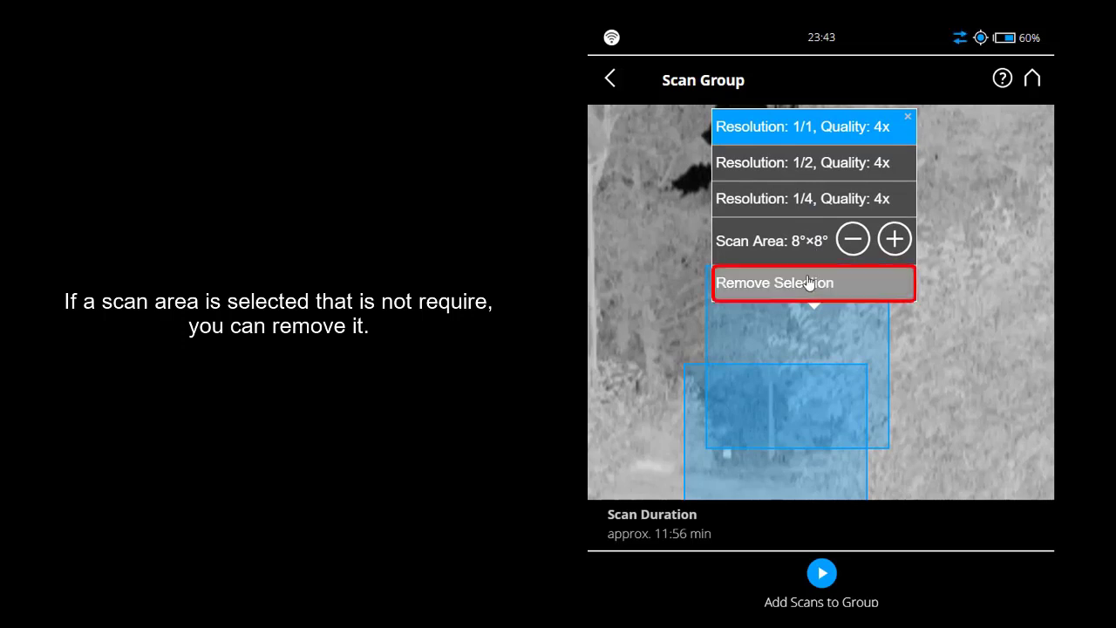
pyautogui.click(801, 388)
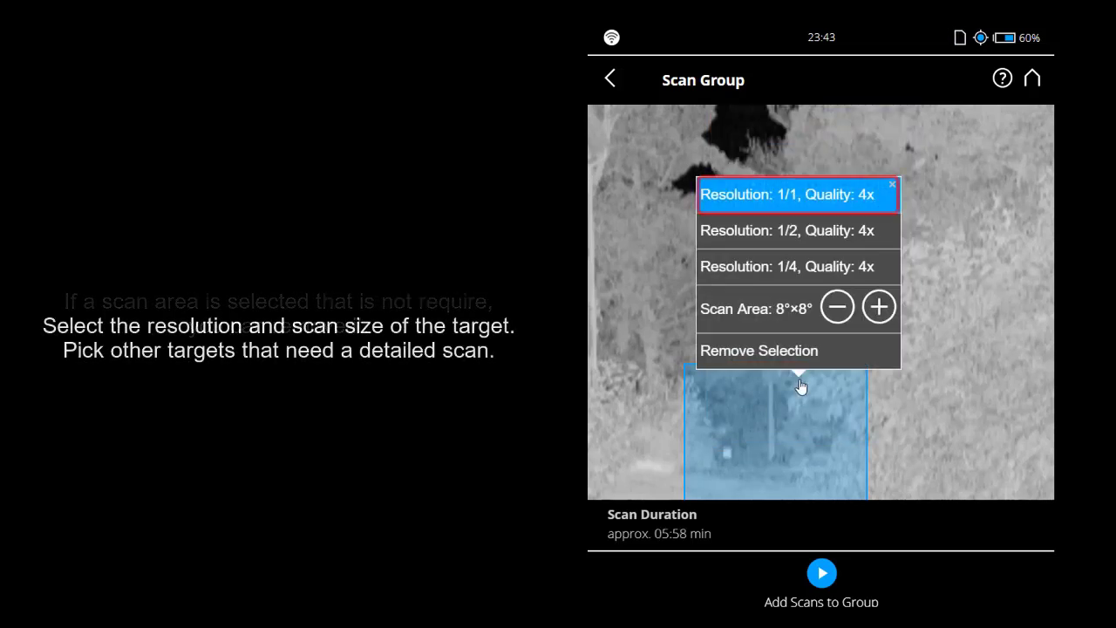
pyautogui.click(839, 310)
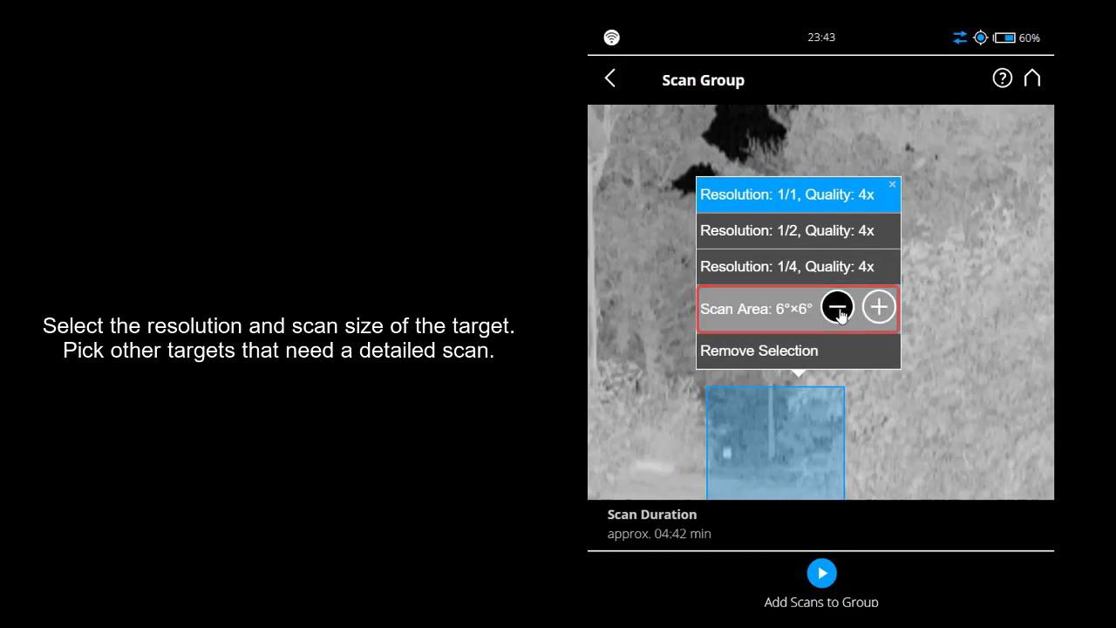
pyautogui.click(838, 310)
pyautogui.click(782, 424)
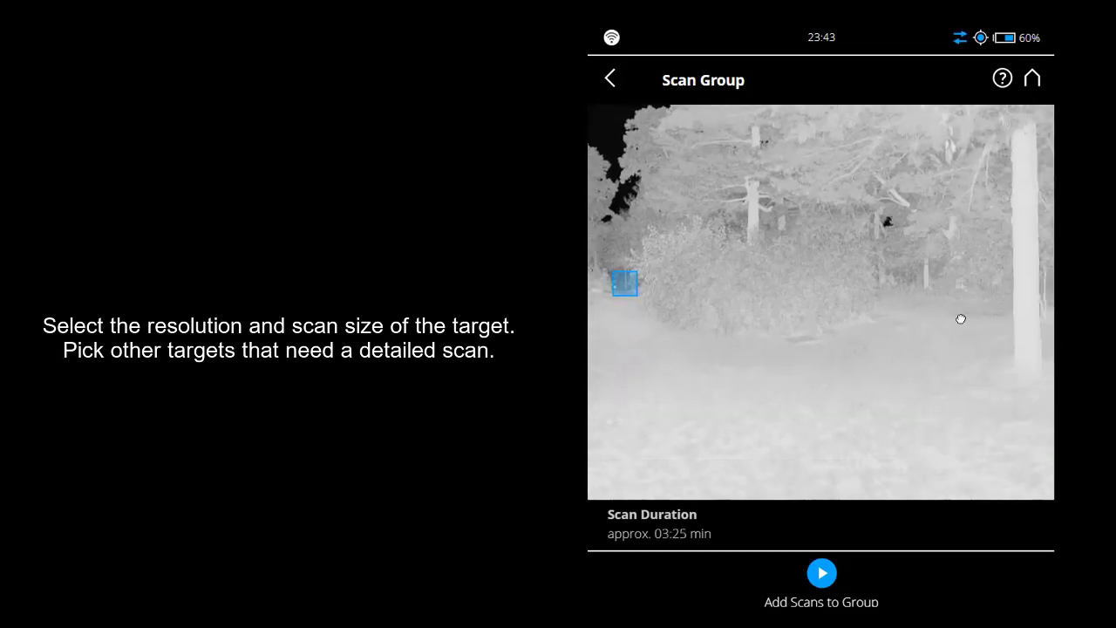
pyautogui.click(937, 429)
pyautogui.click(1017, 349)
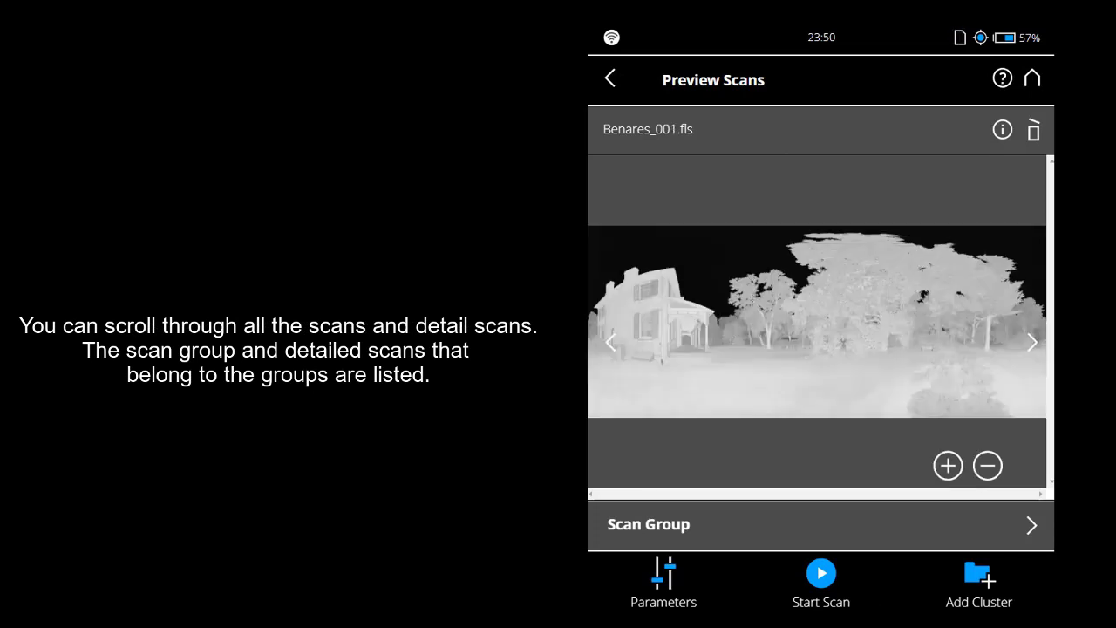
# Step: Step through the scan previews to display Benares_007.fls
pyautogui.click(1033, 344)
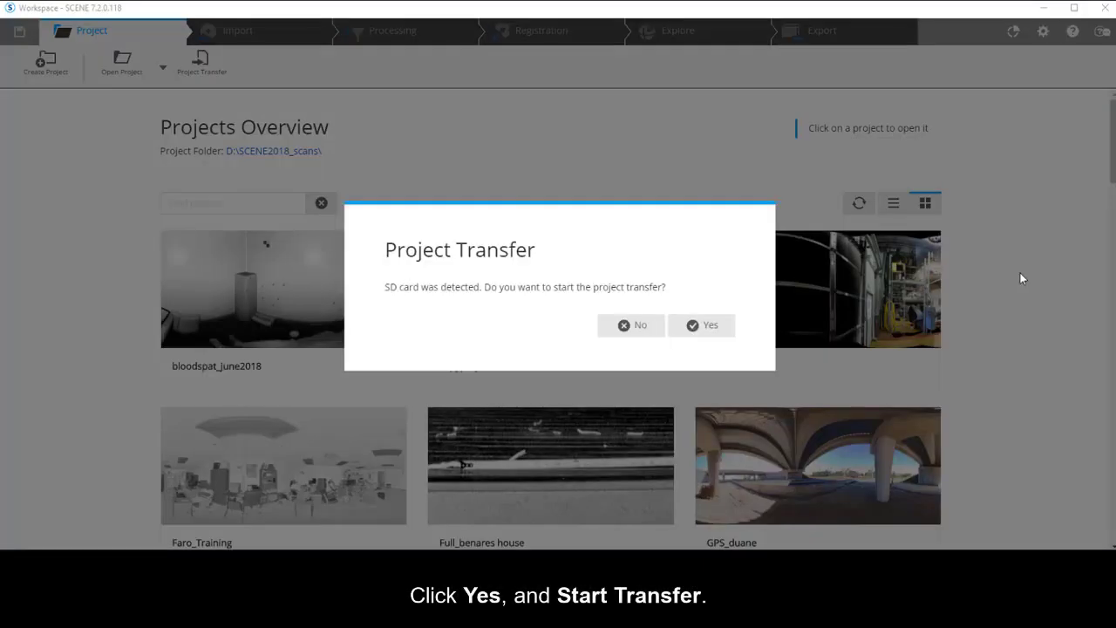
# Step: Accept the SD-card transfer of the Benares project, confirm its success, and open Benares
pyautogui.click(704, 325)
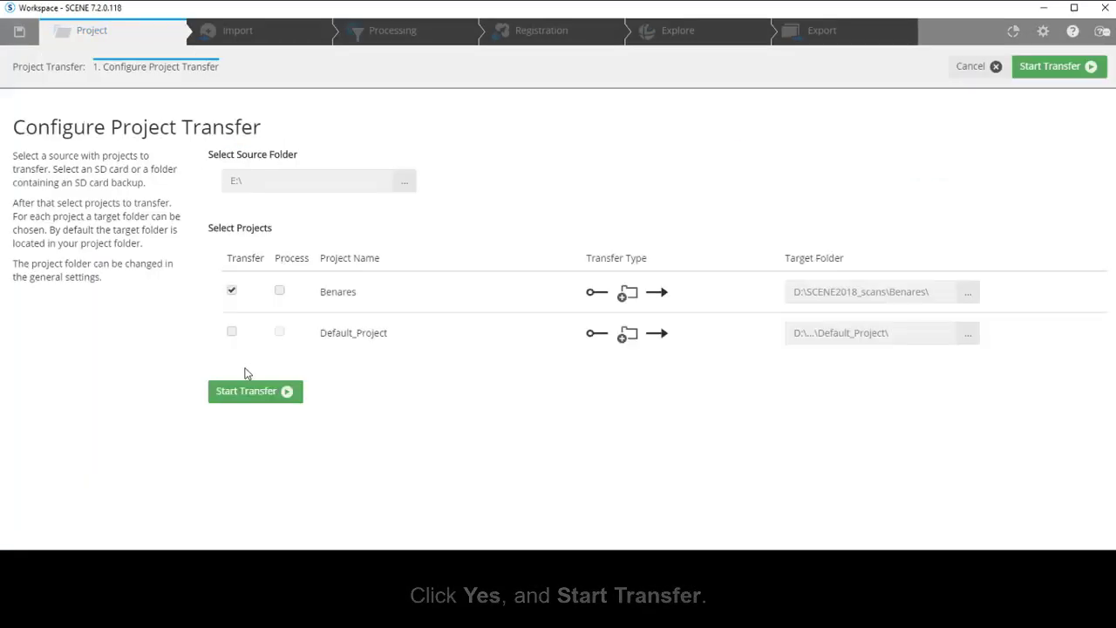
pyautogui.click(247, 394)
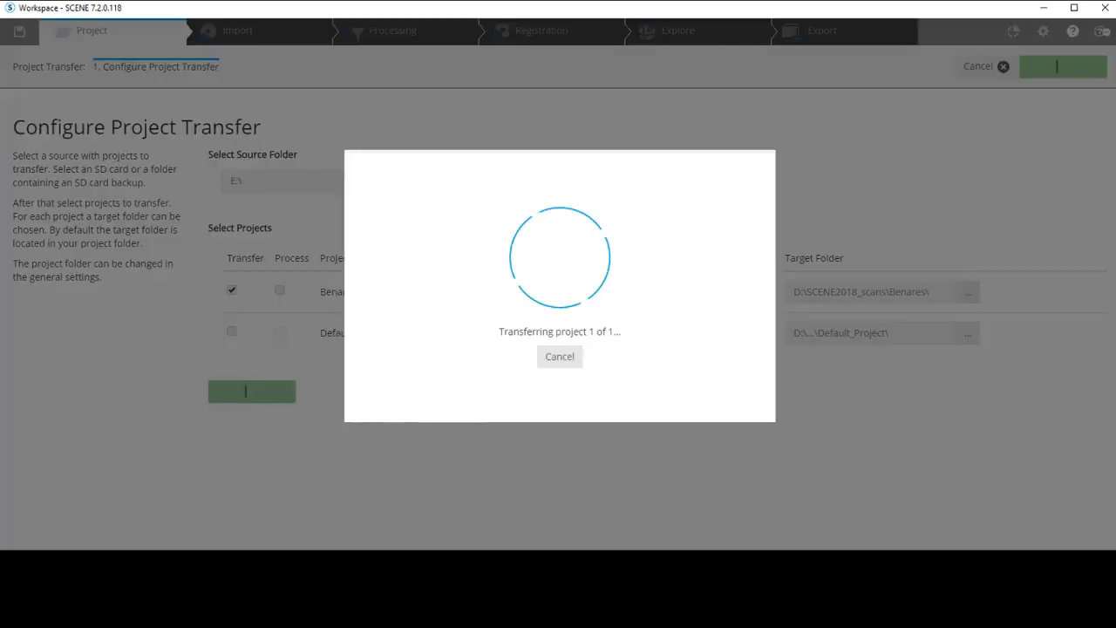
pyautogui.click(713, 330)
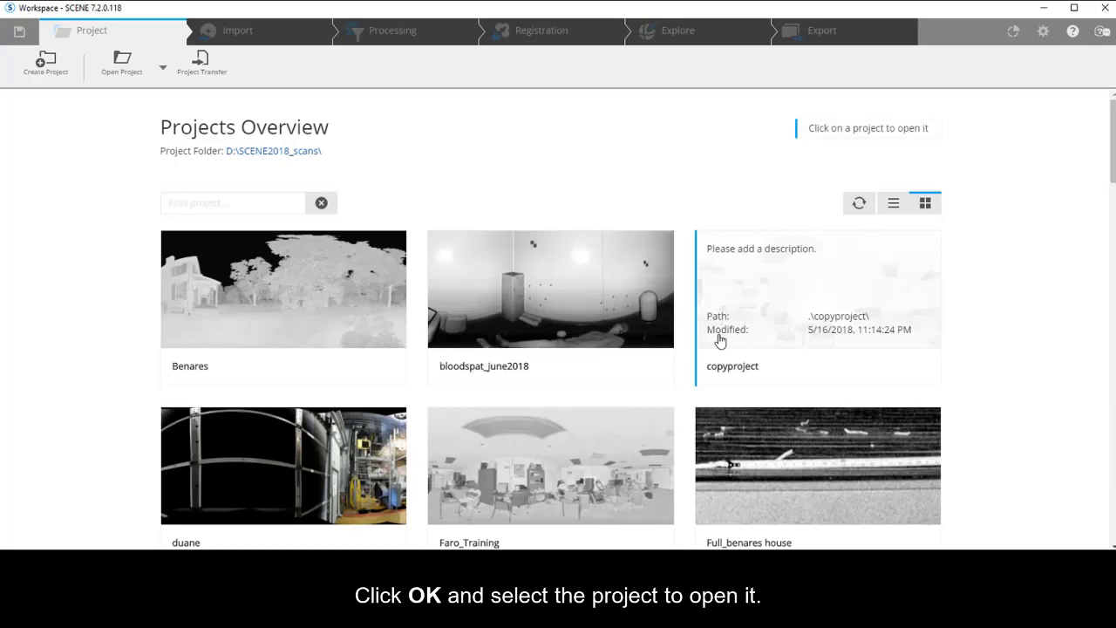
pyautogui.click(306, 294)
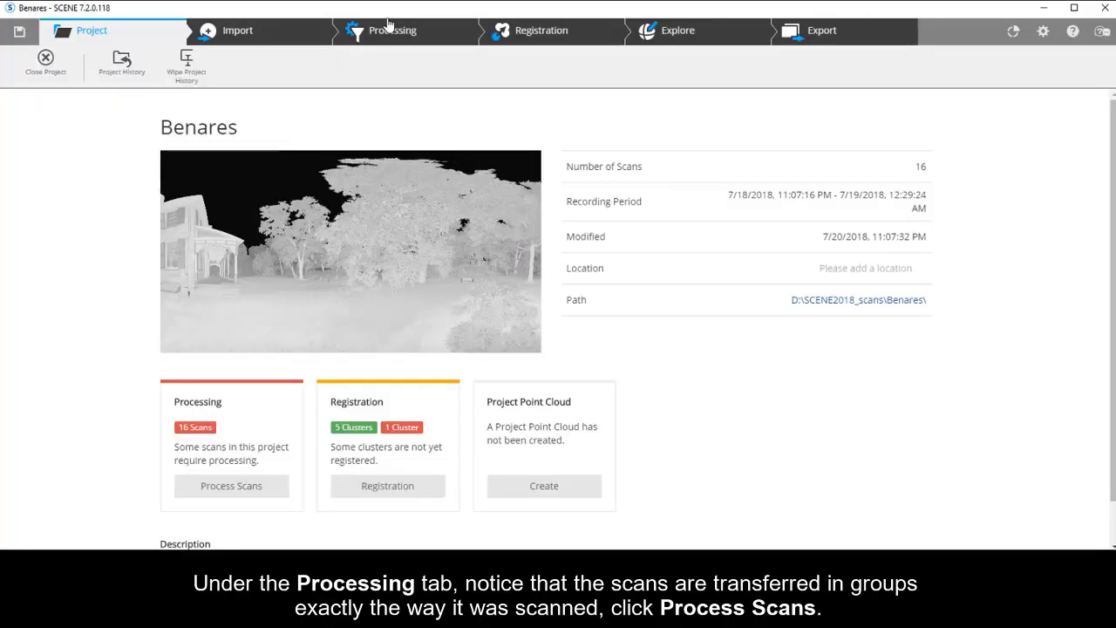
# Step: In the processing area, expand the Benares scan groups and select all 16 scans
pyautogui.click(387, 31)
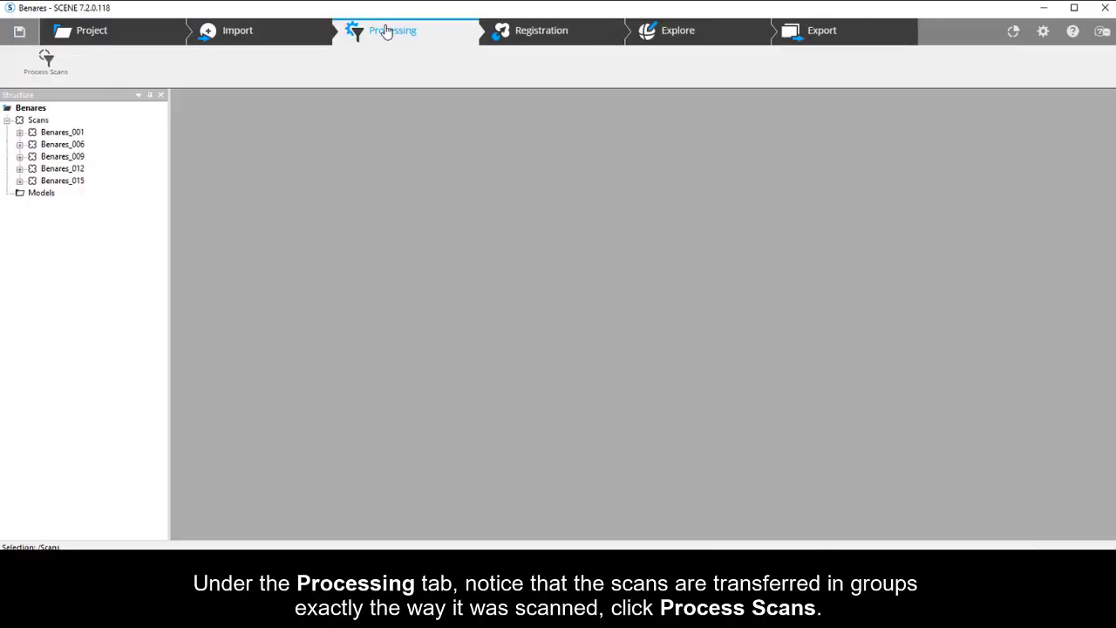
pyautogui.click(19, 133)
pyautogui.click(19, 217)
pyautogui.click(19, 278)
pyautogui.click(19, 338)
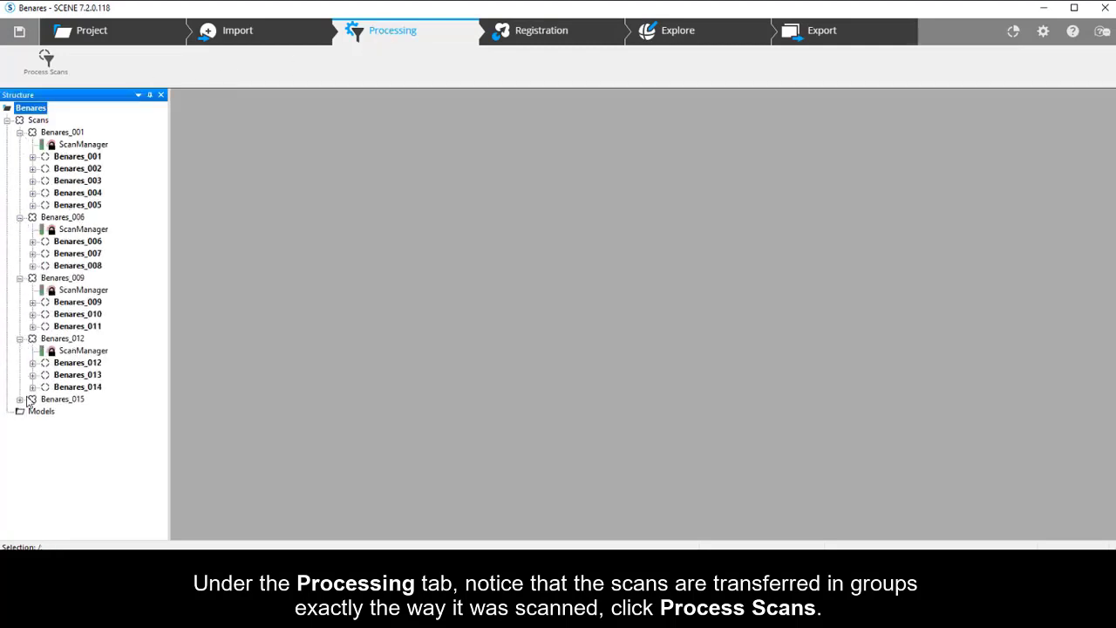
pyautogui.click(20, 399)
pyautogui.click(45, 60)
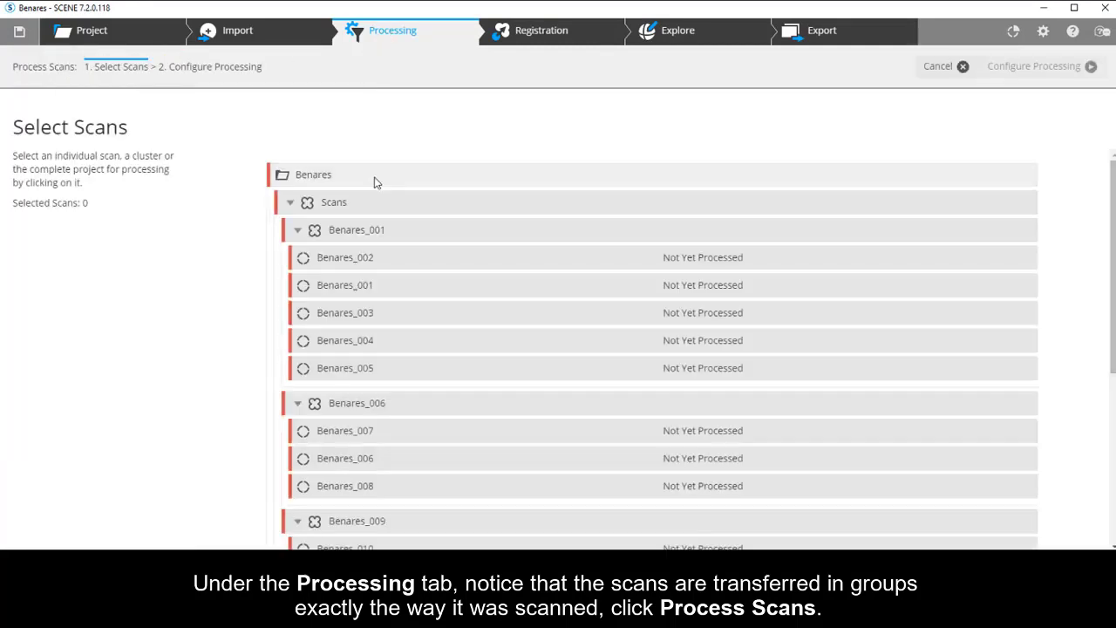
pyautogui.click(462, 199)
# Step: Process the 16 scans with Find Spheres enabled and dismiss the results
pyautogui.click(1030, 68)
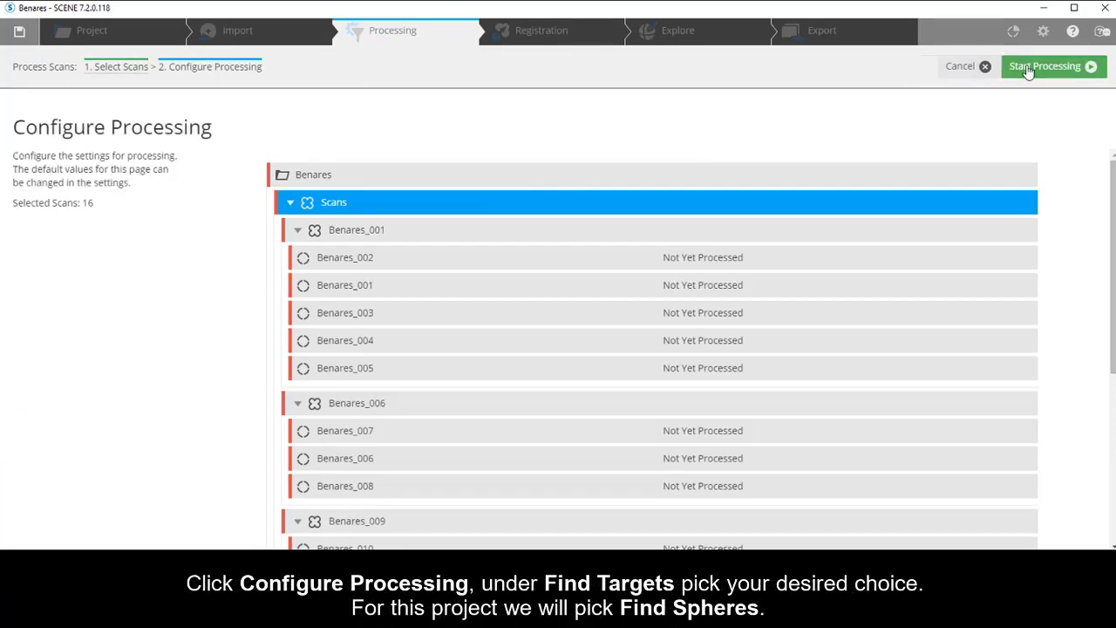
pyautogui.scroll(-1, 258, 230)
pyautogui.scroll(-2, 260, 245)
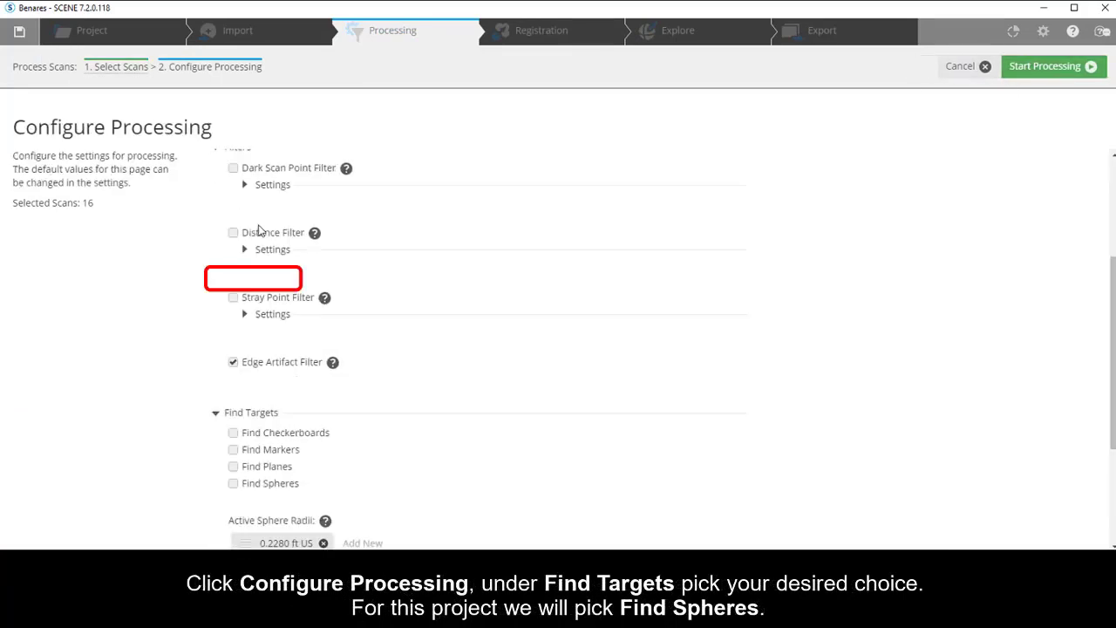
pyautogui.scroll(-2, 263, 261)
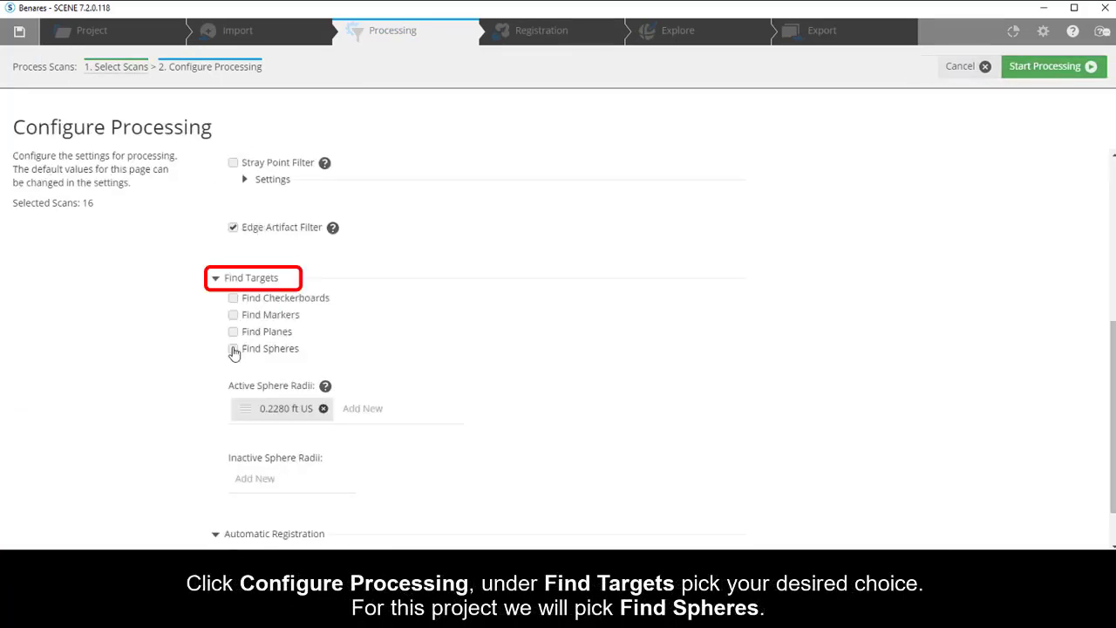
pyautogui.click(232, 349)
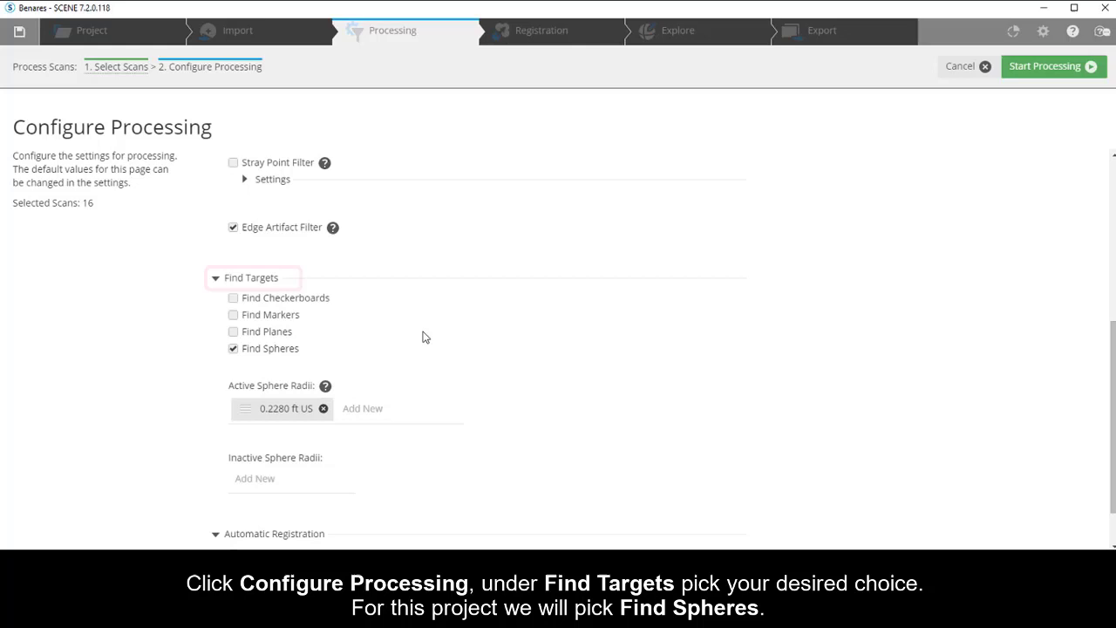
pyautogui.scroll(-1, 424, 338)
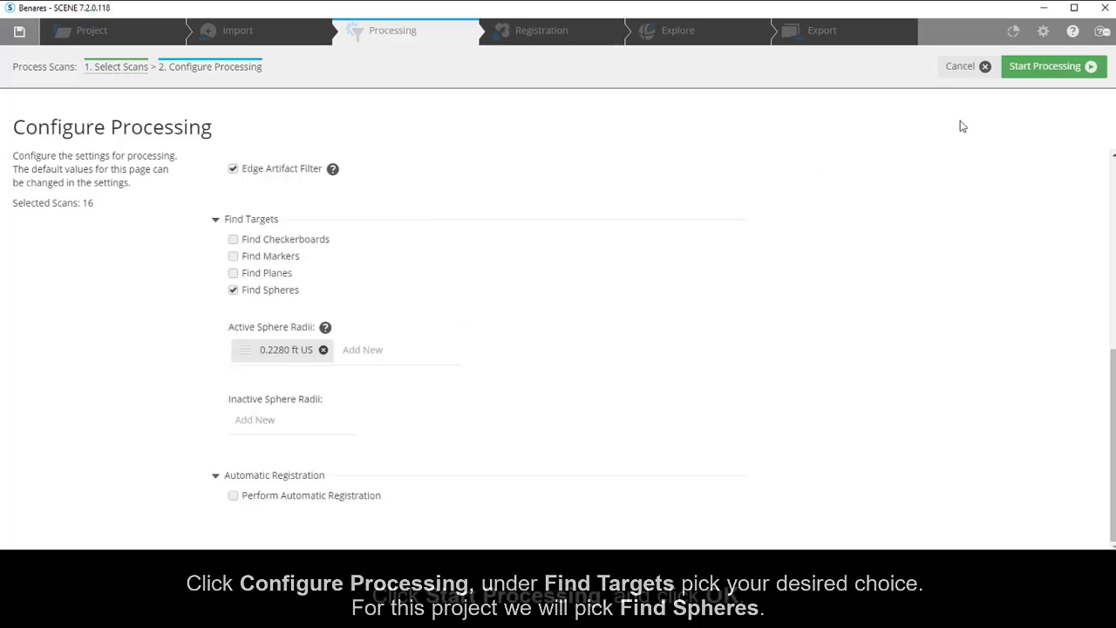
pyautogui.click(1044, 76)
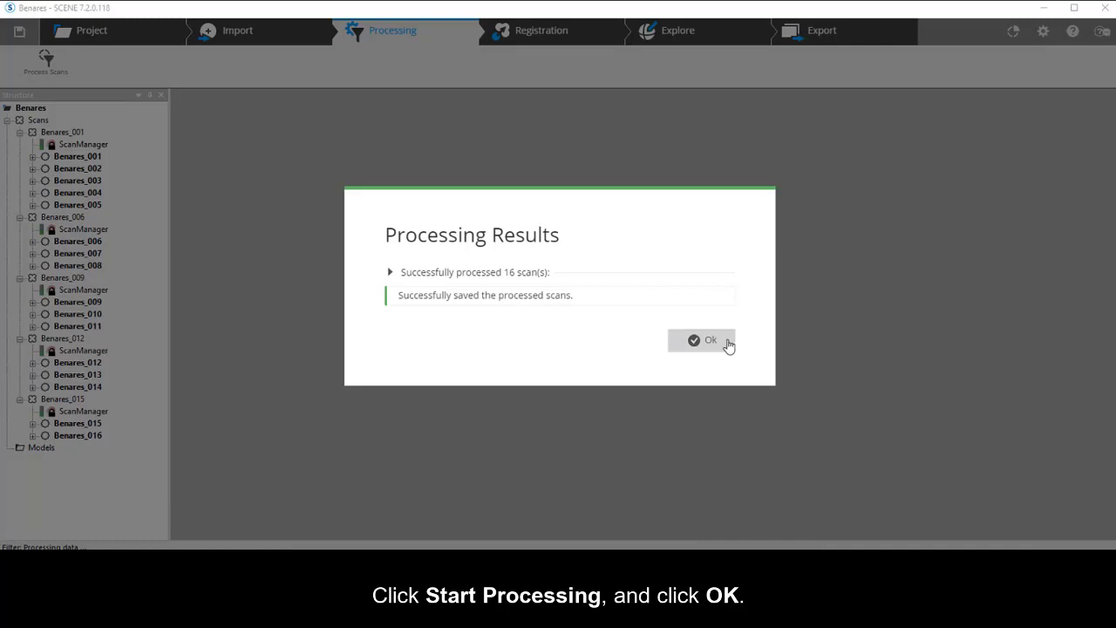
pyautogui.click(728, 345)
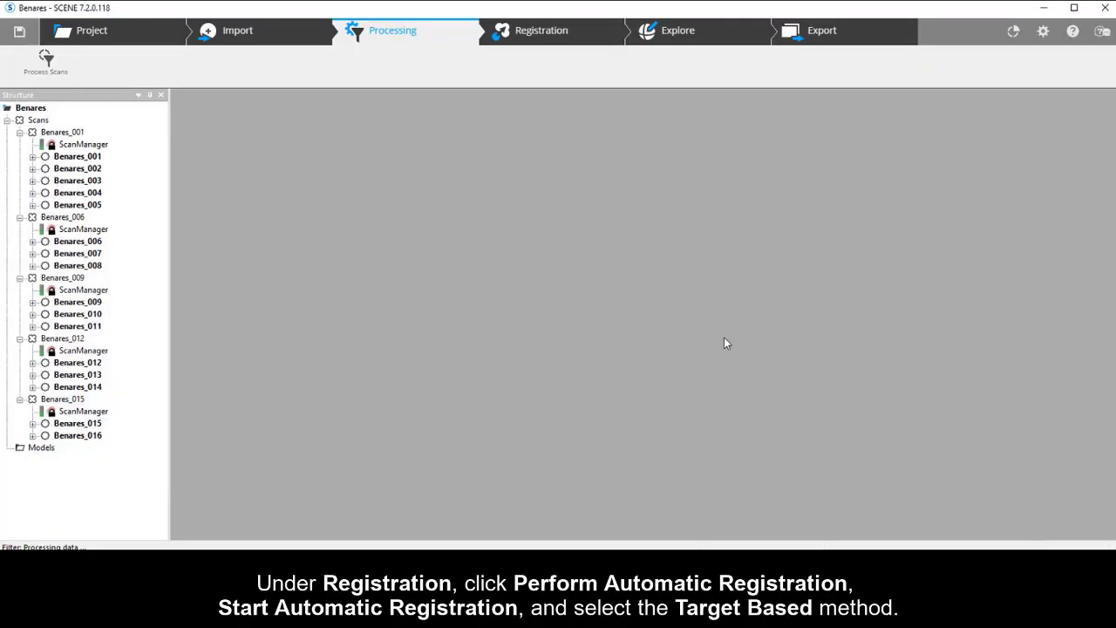
# Step: Register the Benares scans automatically using Target Based registration and verify them as correct
pyautogui.click(558, 35)
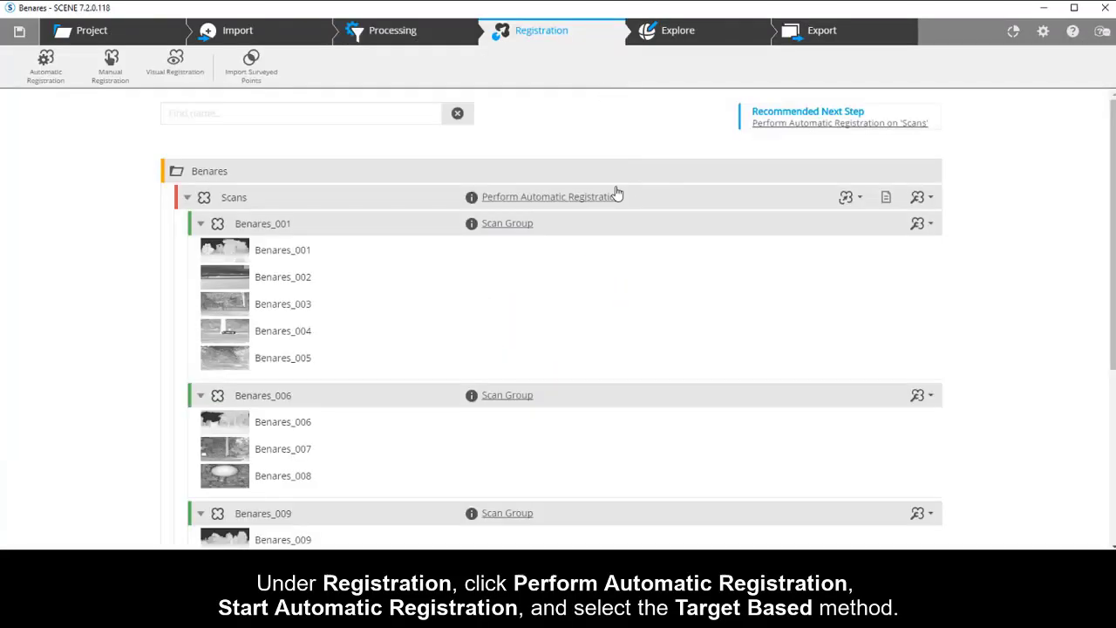
pyautogui.click(594, 204)
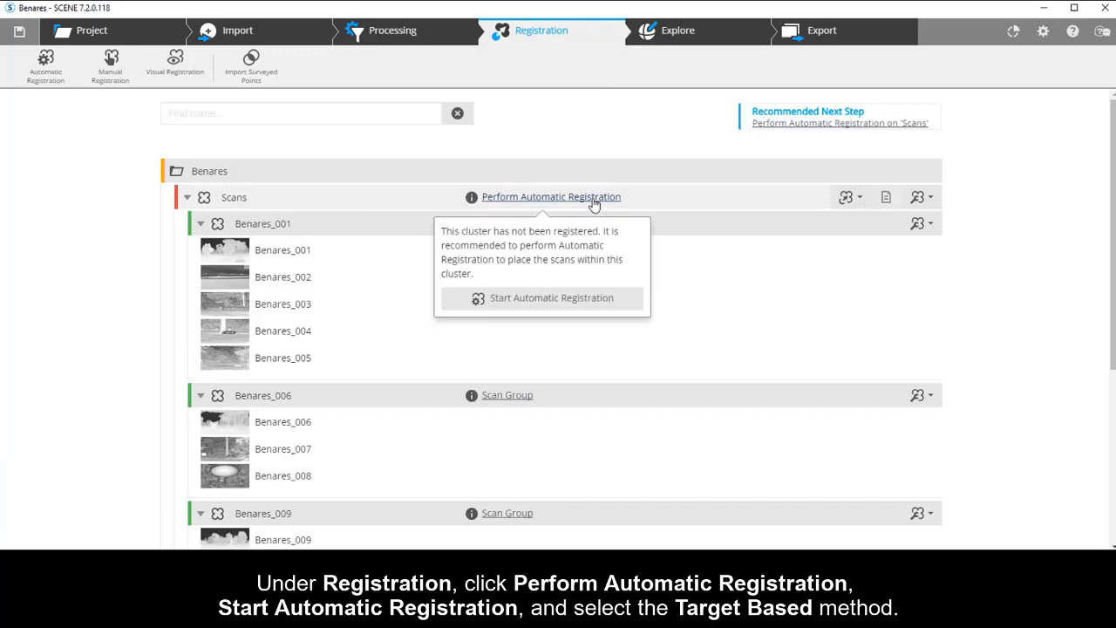
pyautogui.click(579, 301)
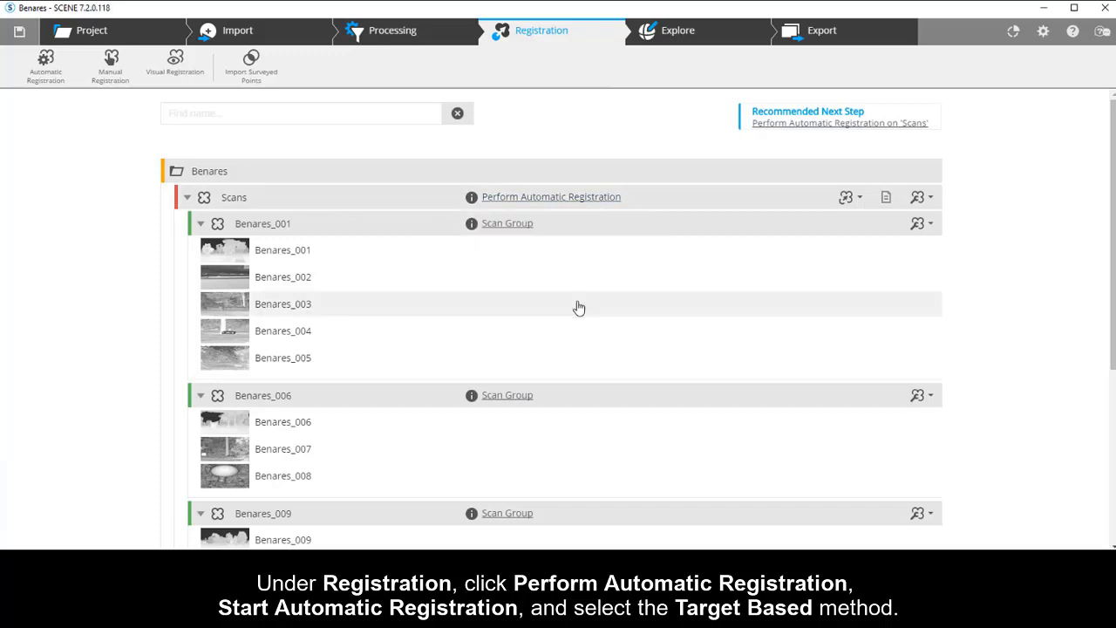
pyautogui.click(150, 178)
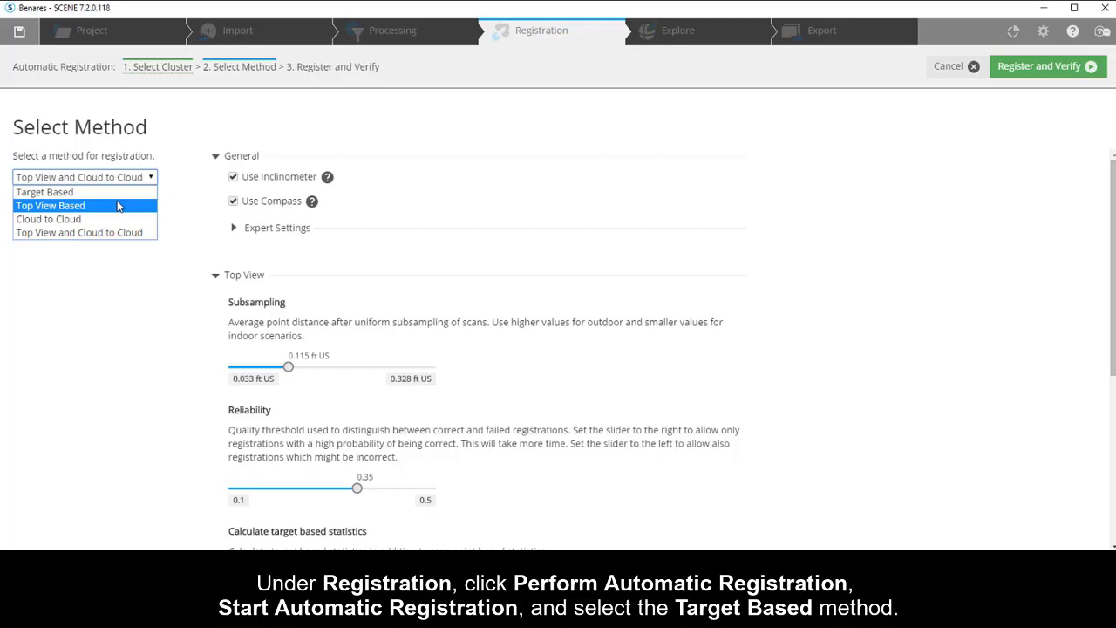
pyautogui.click(122, 194)
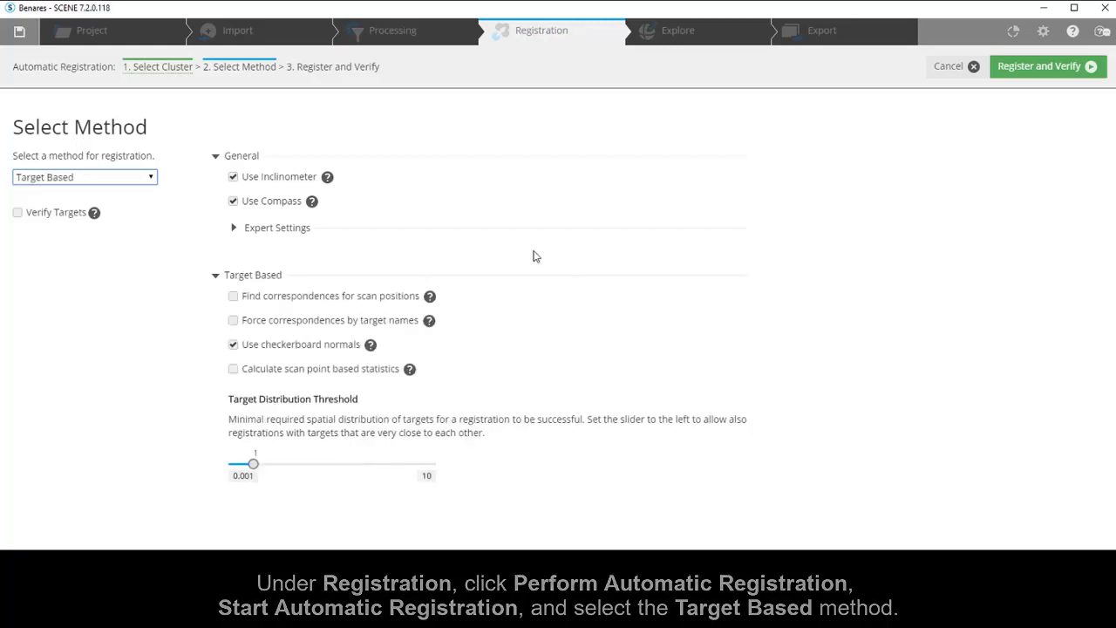
pyautogui.click(1043, 66)
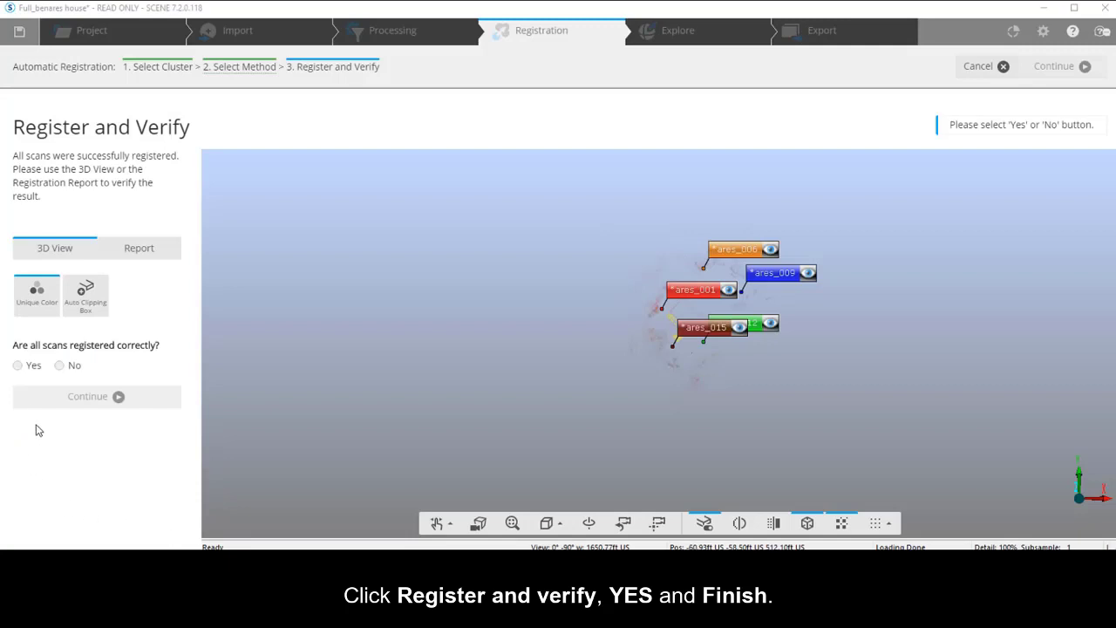
pyautogui.click(19, 366)
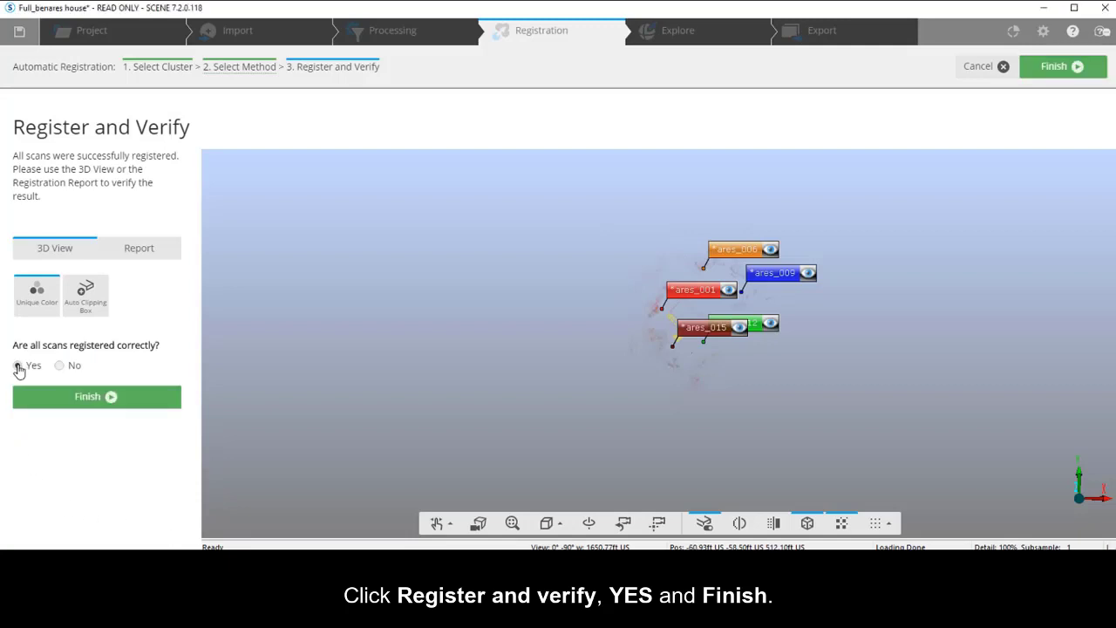
pyautogui.click(50, 397)
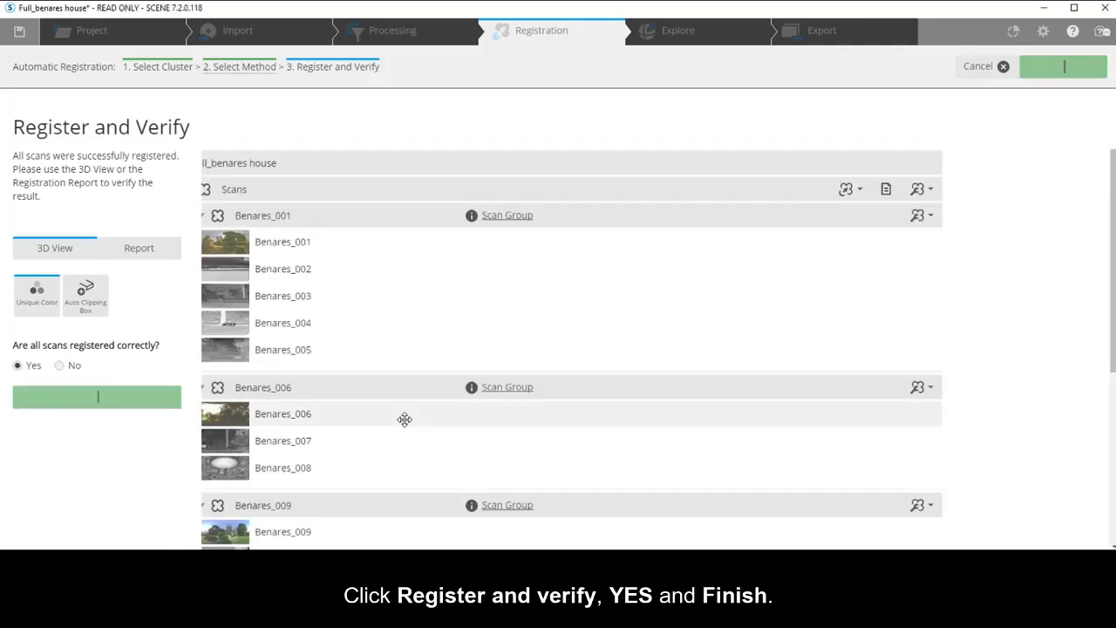
pyautogui.click(686, 35)
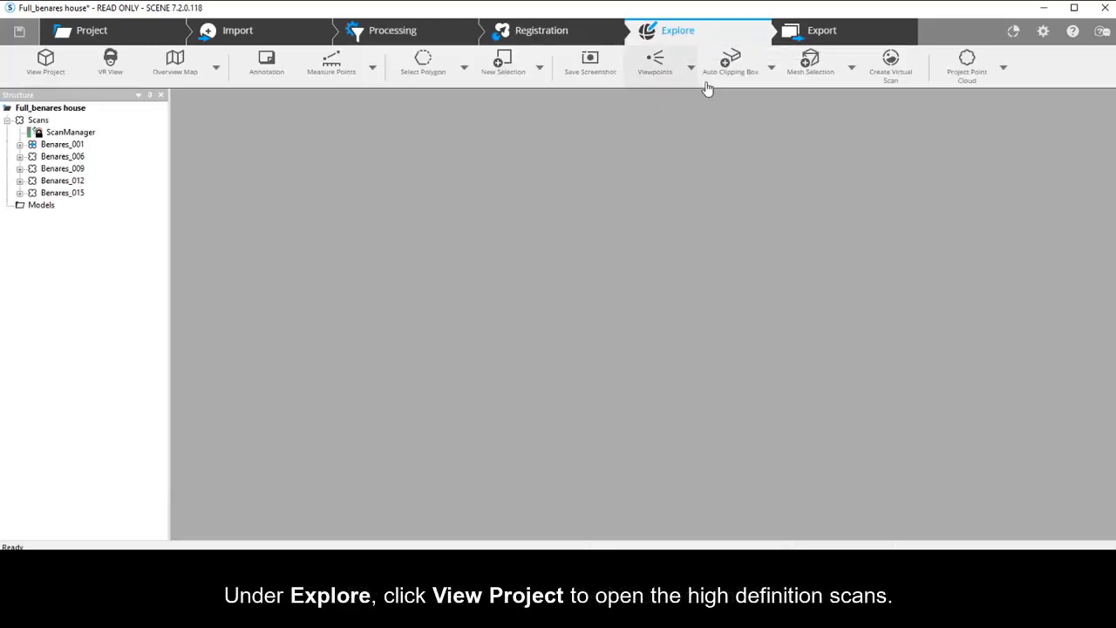
# Step: View the whole project, then measure the tape's length between two points in Benares_002
pyautogui.click(45, 60)
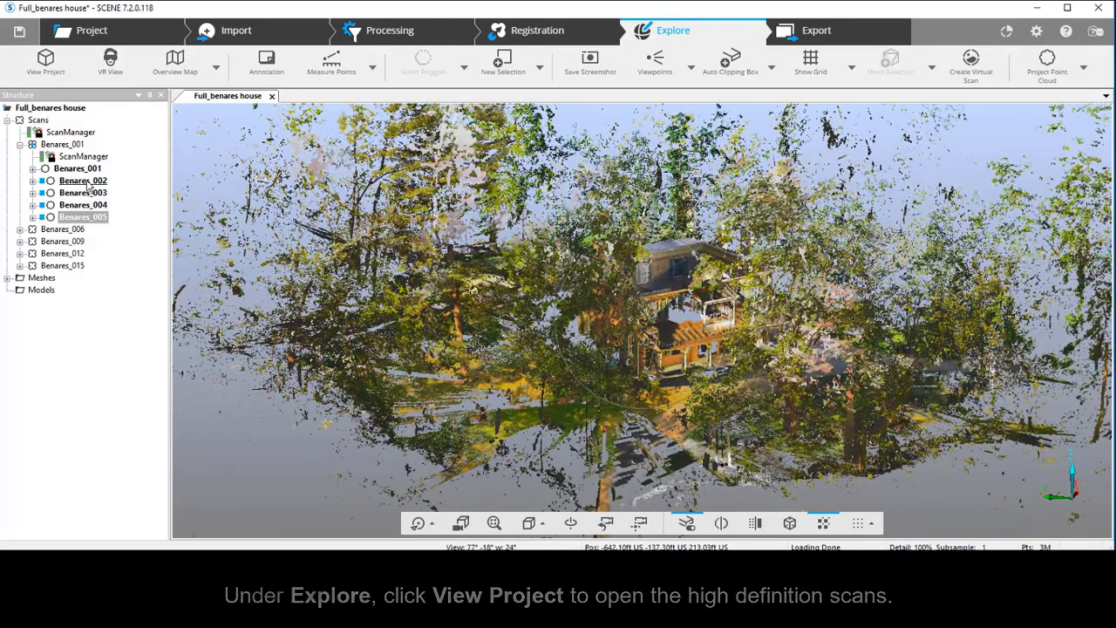
pyautogui.doubleClick(85, 182)
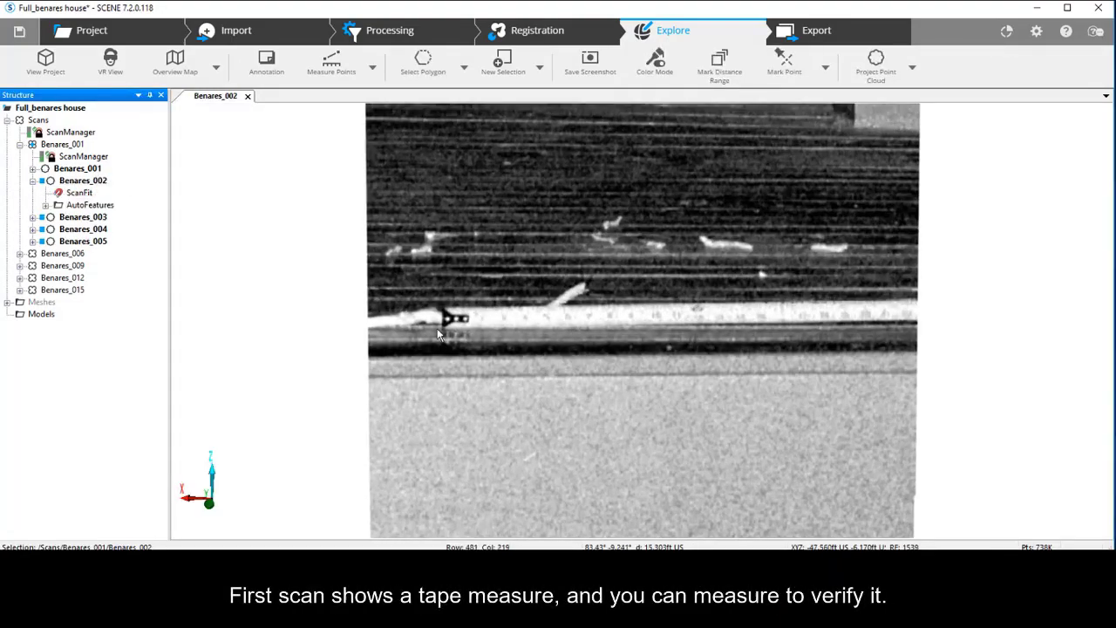
pyautogui.click(332, 63)
pyautogui.click(444, 318)
pyautogui.click(700, 318)
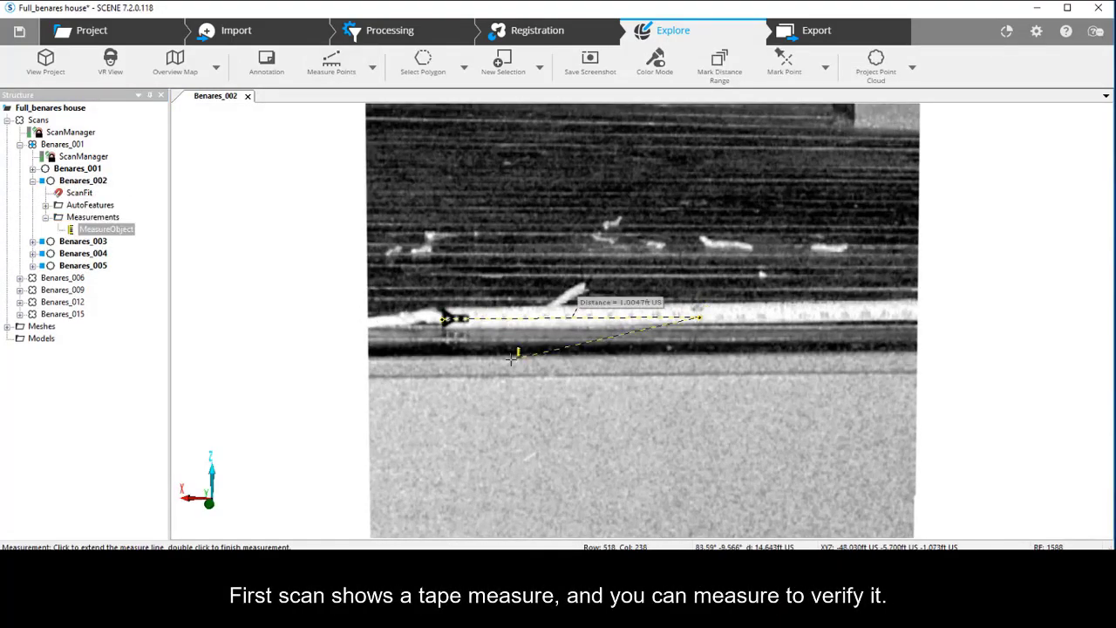
# Step: Open detail scans Benares_003, Benares_004 and Benares_005, zooming into each
pyautogui.doubleClick(82, 240)
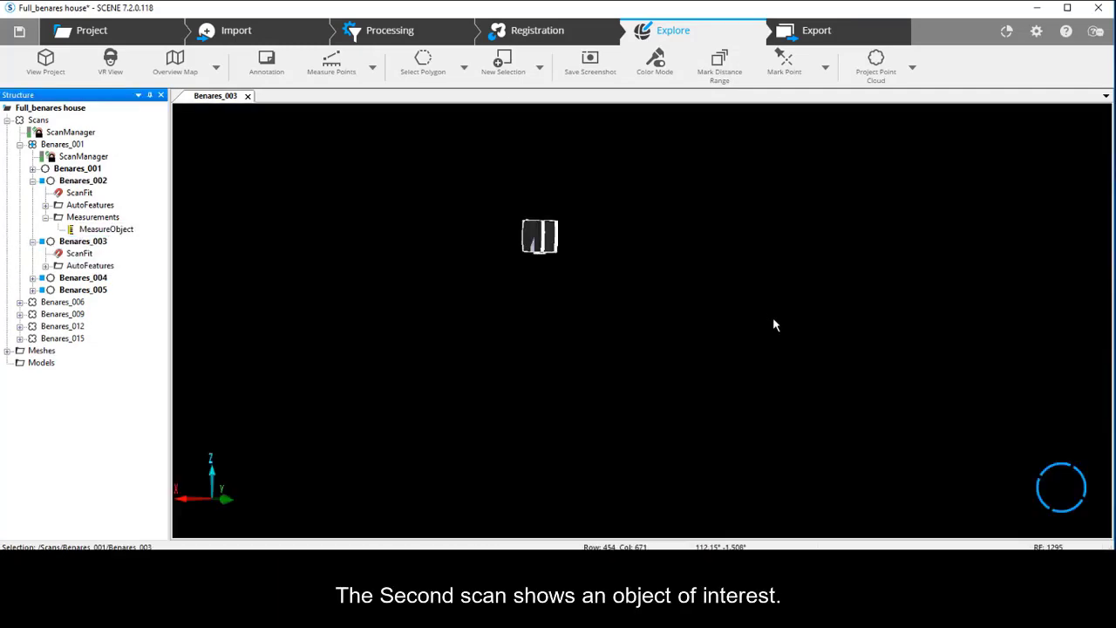
pyautogui.scroll(3, 770, 314)
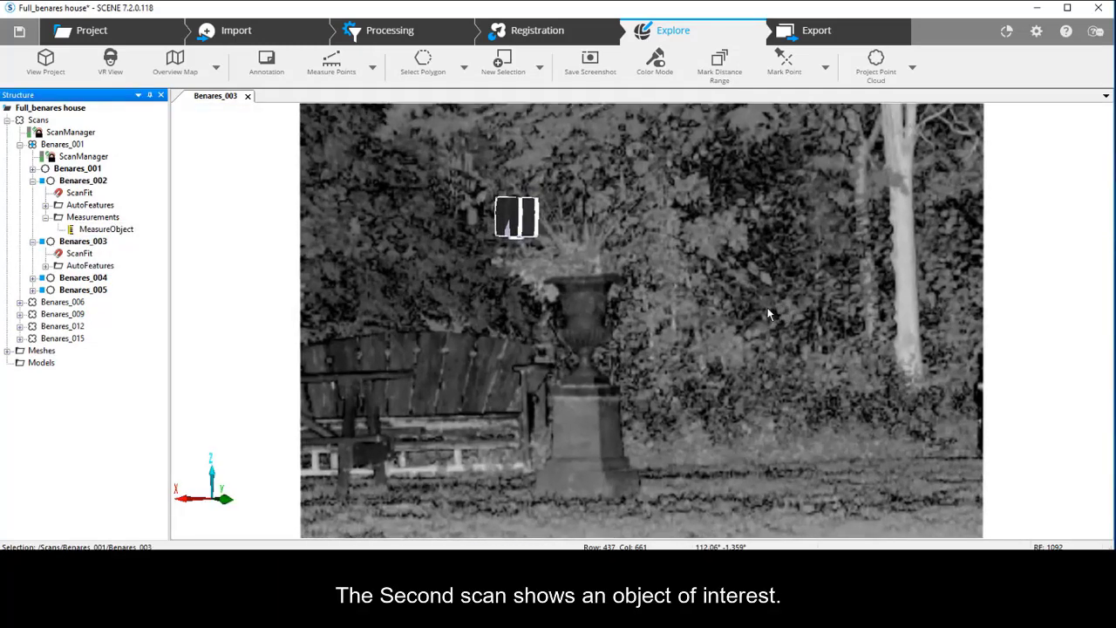
pyautogui.doubleClick(106, 276)
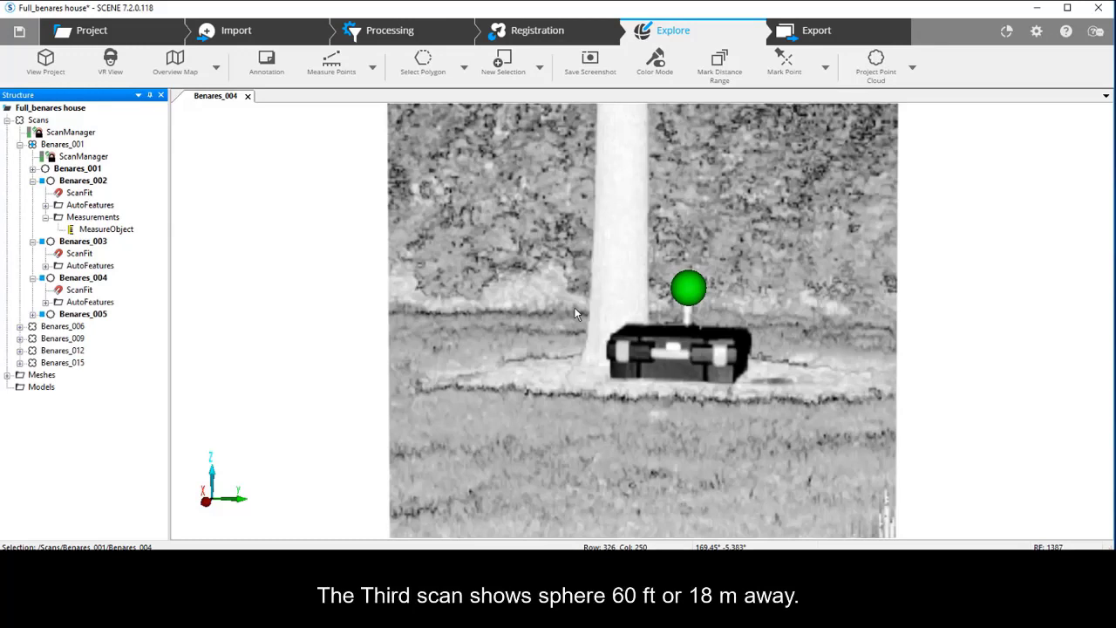
pyautogui.scroll(1, 576, 314)
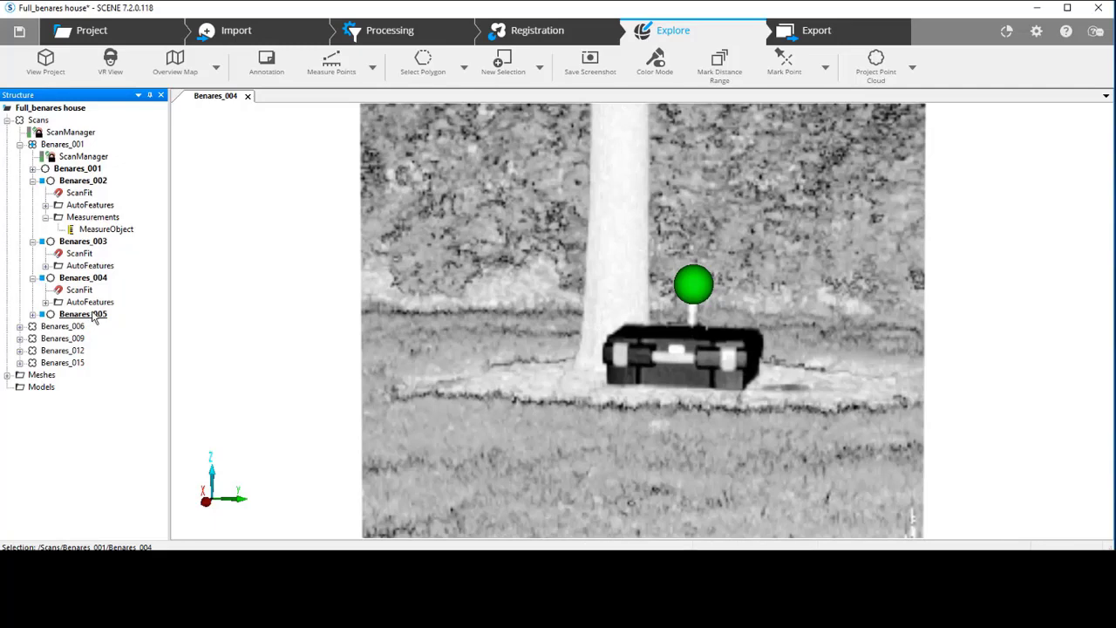
pyautogui.doubleClick(92, 315)
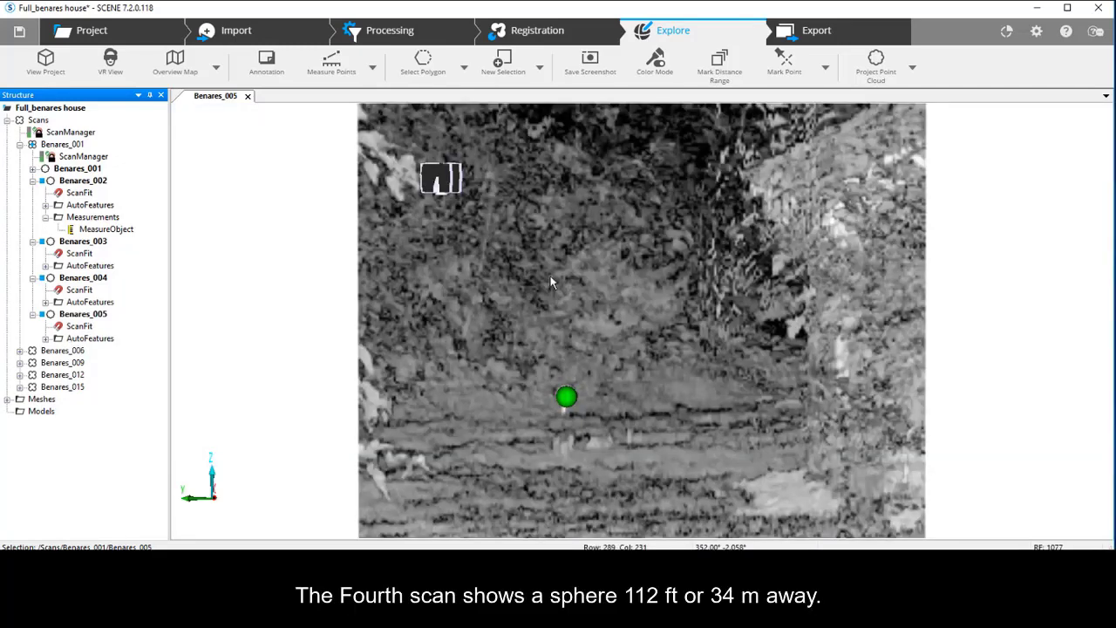
pyautogui.scroll(2, 550, 281)
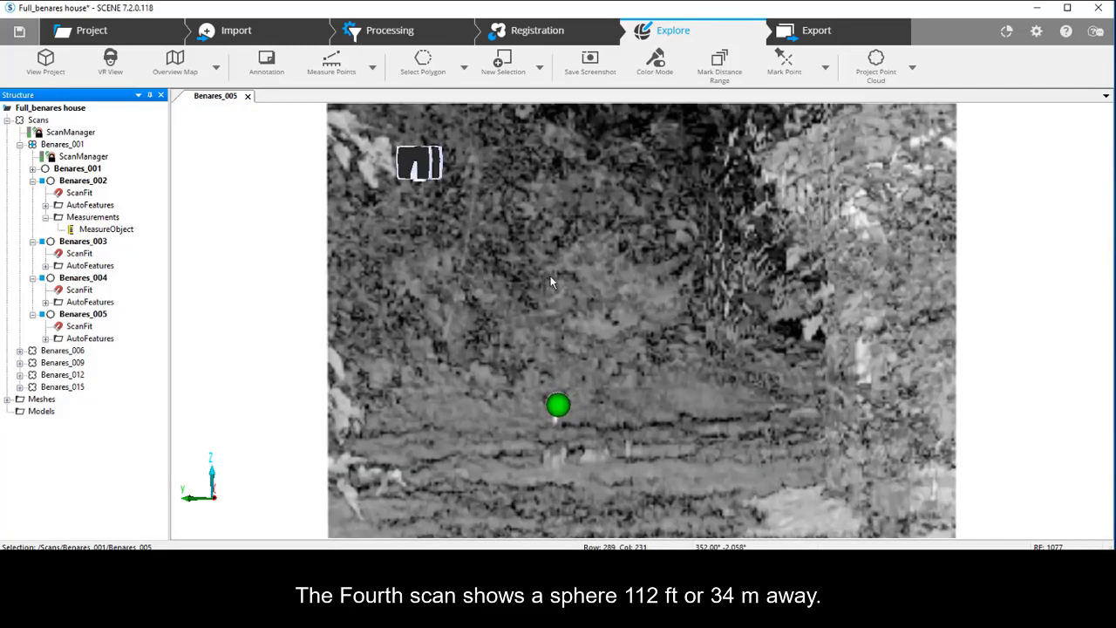